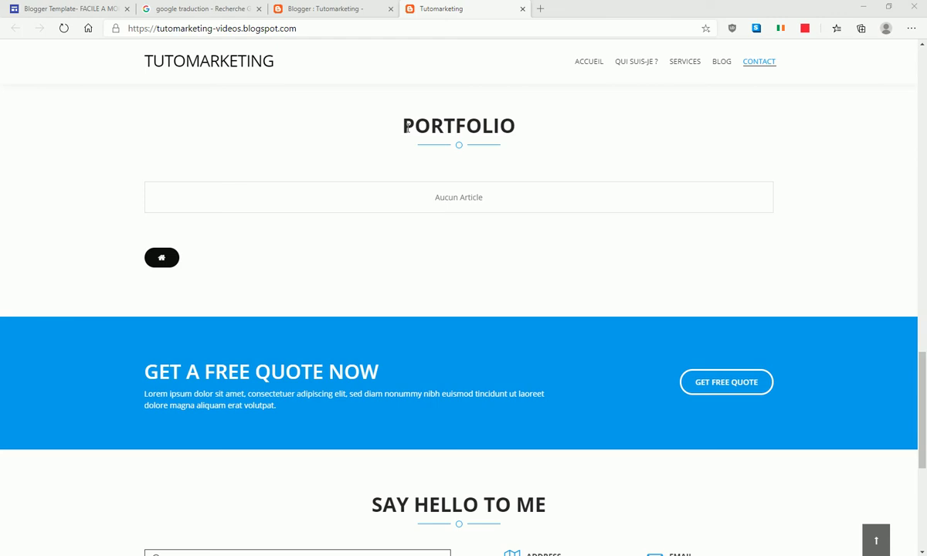
Copy the PORTFOLIO section heading from the published blog page
{"action": "left_click", "coordinate": [722, 68]}
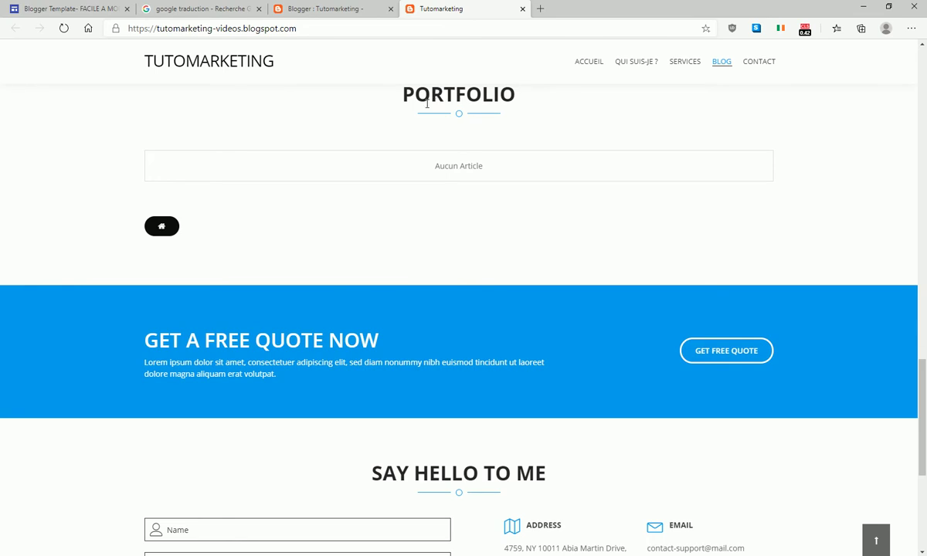
{"action": "left_click_drag", "start_coordinate": [379, 93], "coordinate": [519, 92]}
{"action": "right_click", "coordinate": [480, 95]}
{"action": "left_click", "coordinate": [519, 108]}
Search the blog's theme HTML code for the copied heading text PORTFOLIO
{"action": "left_click", "coordinate": [323, 7]}
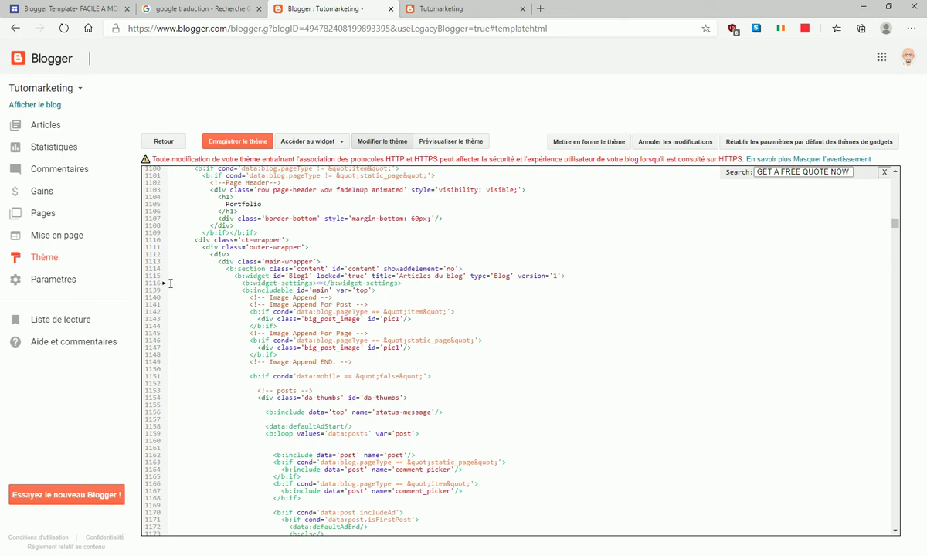
{"action": "left_click_drag", "start_coordinate": [227, 204], "coordinate": [495, 204]}
{"action": "left_click_drag", "start_coordinate": [757, 172], "coordinate": [850, 173]}
{"action": "right_click", "coordinate": [798, 173]}
{"action": "left_click", "coordinate": [699, 240]}
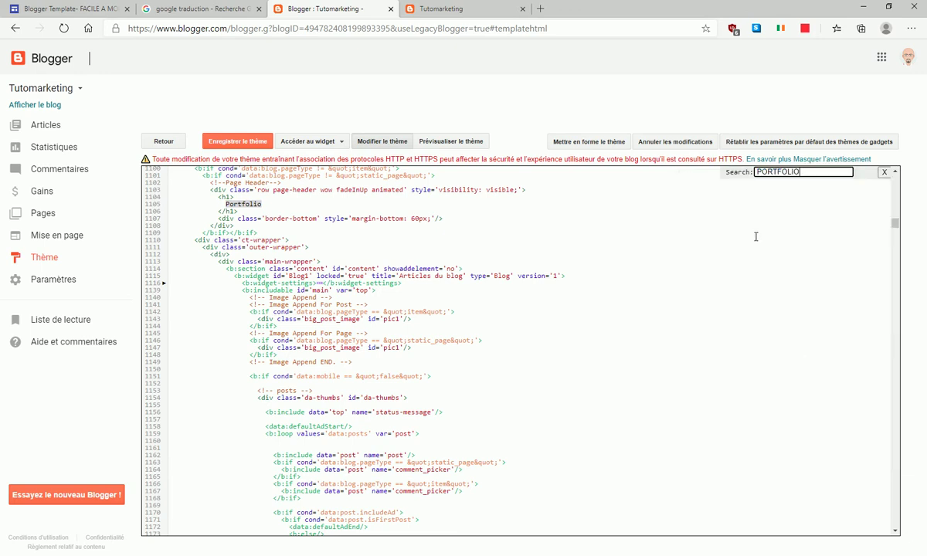
{"action": "key", "text": "Return"}
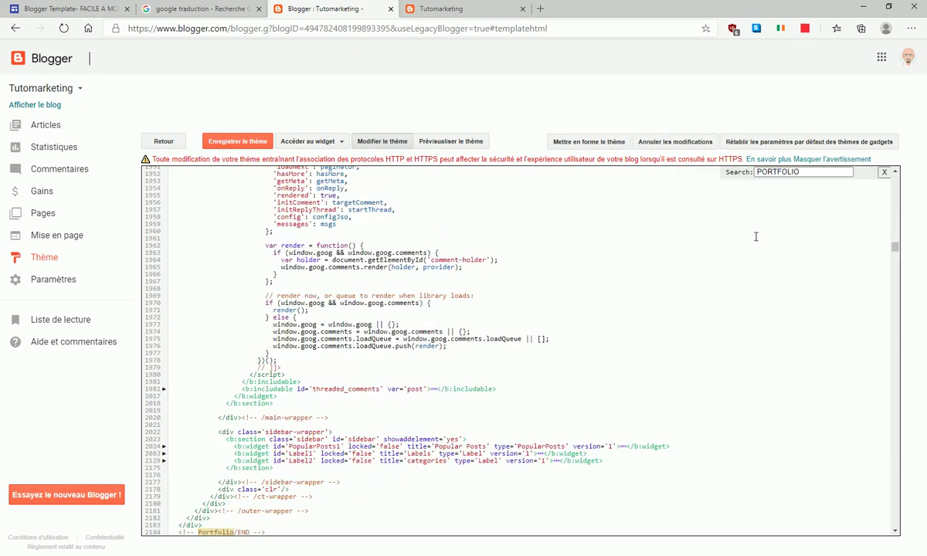
Find the Portfolio heading in the h1 tag of the theme code's page header and replace it with "Blog"
{"action": "scroll", "coordinate": [459, 447], "scroll_direction": "down", "scroll_amount": 2}
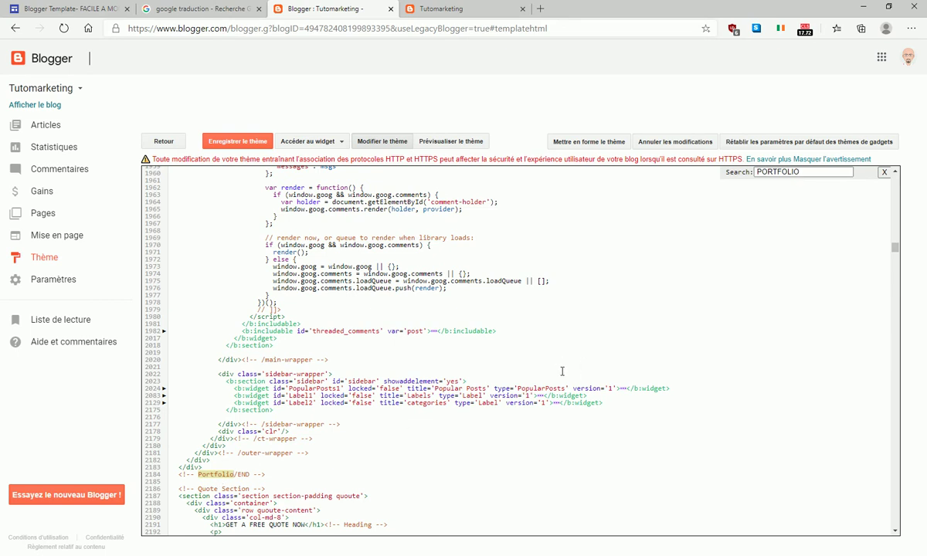
{"action": "left_click", "coordinate": [894, 172]}
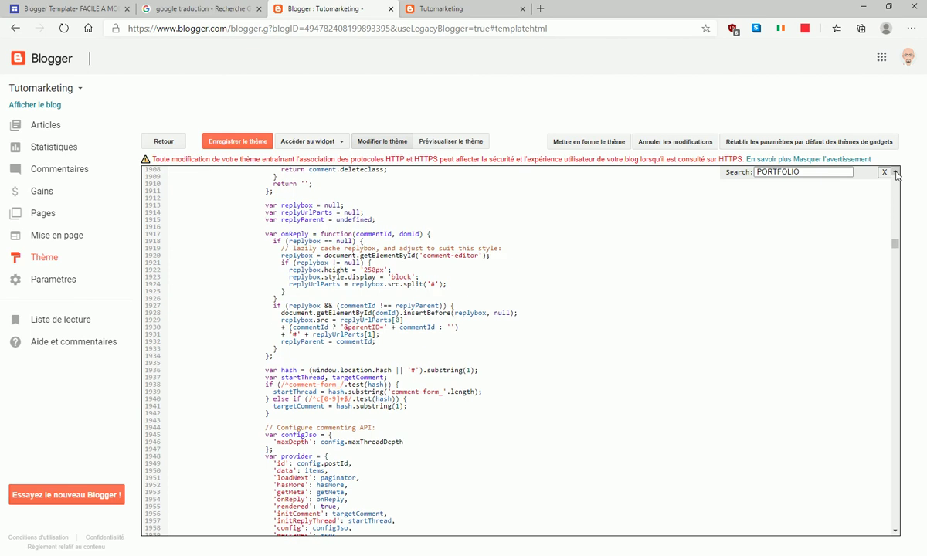
{"action": "left_click_drag", "start_coordinate": [896, 246], "coordinate": [898, 230]}
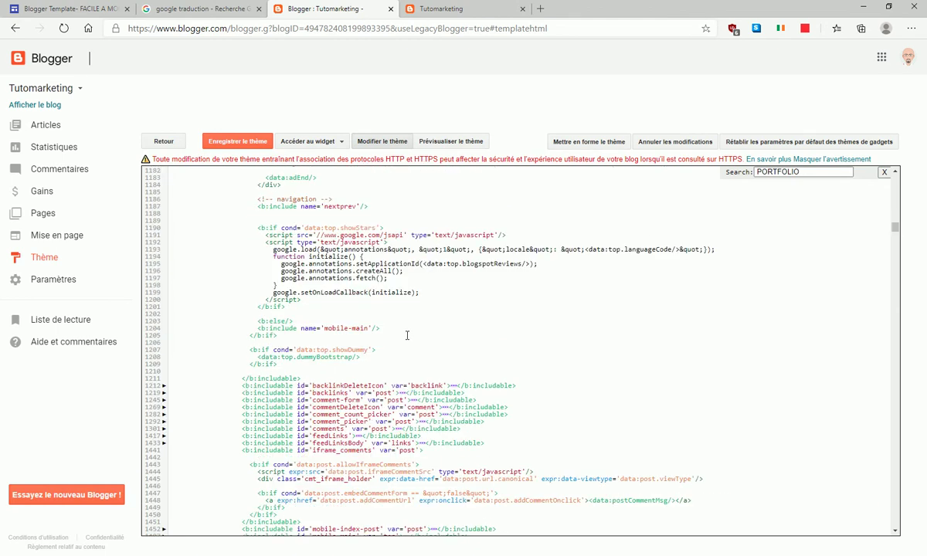
{"action": "scroll", "coordinate": [425, 332], "scroll_direction": "up", "scroll_amount": 3}
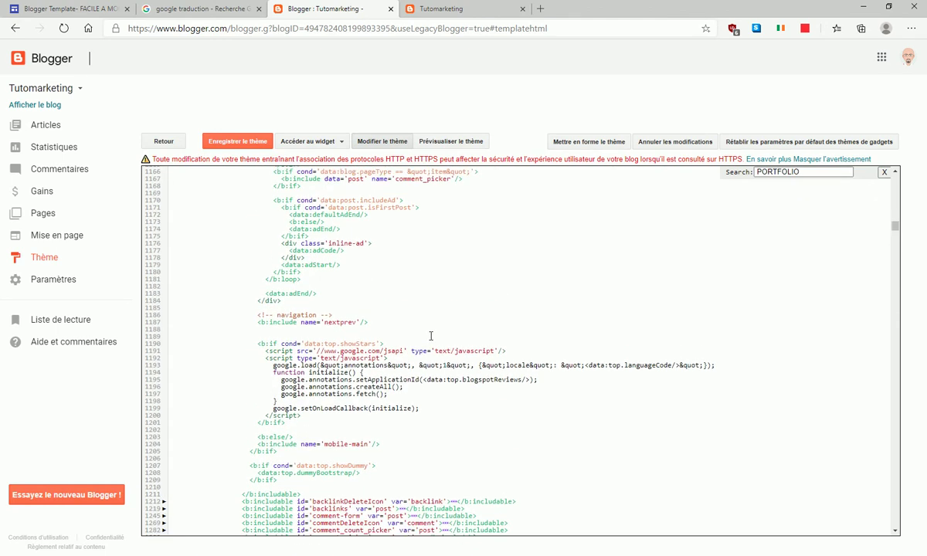
{"action": "scroll", "coordinate": [431, 336], "scroll_direction": "up", "scroll_amount": 10}
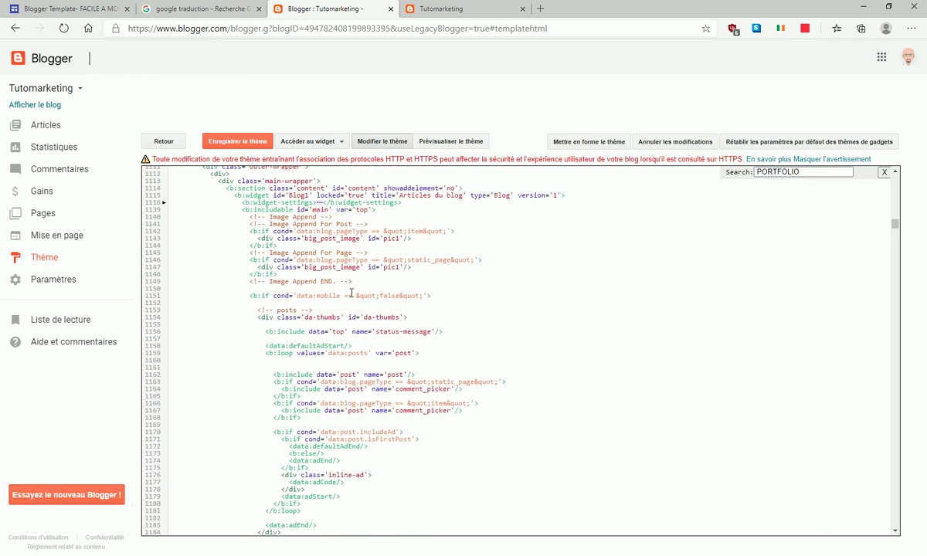
{"action": "scroll", "coordinate": [351, 293], "scroll_direction": "up", "scroll_amount": 3}
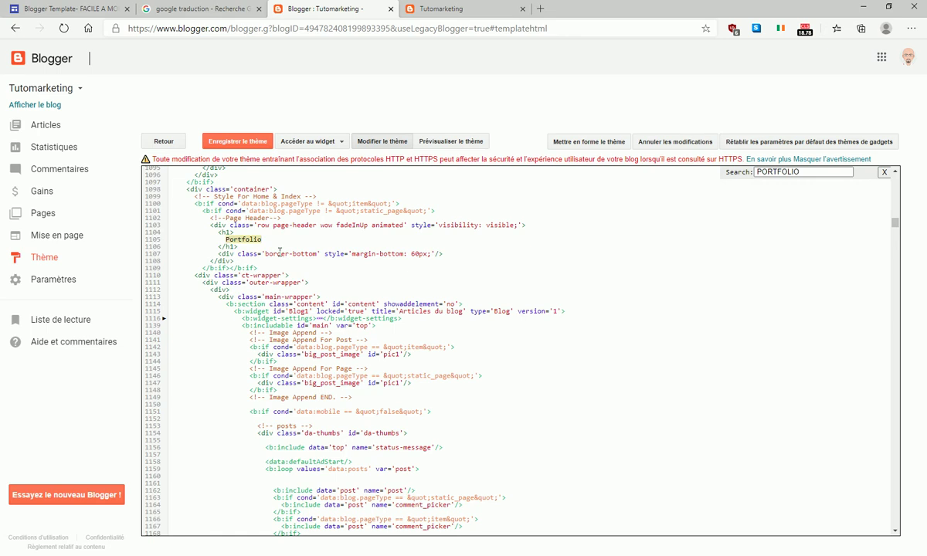
{"action": "type", "text": "Blog"}
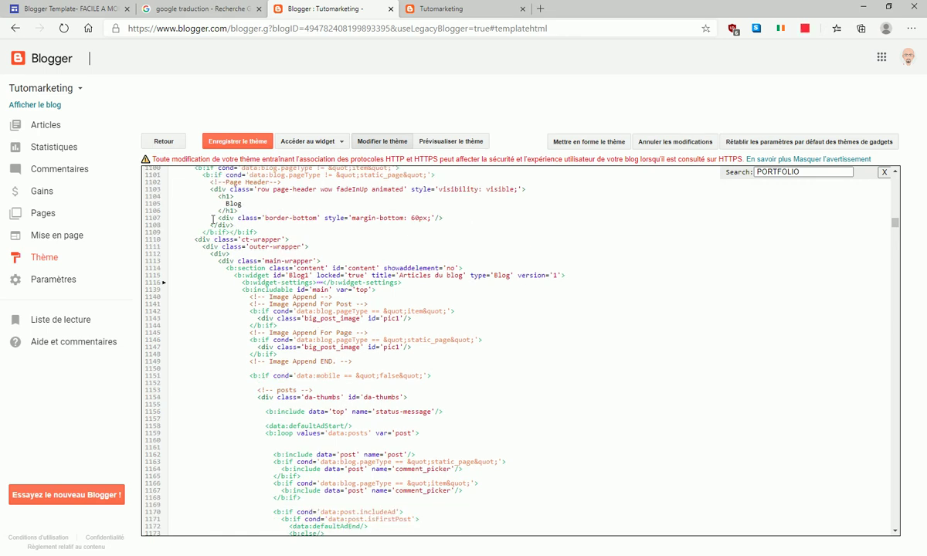
Save the theme and reload the published blog page to check the section heading
{"action": "left_click", "coordinate": [243, 142]}
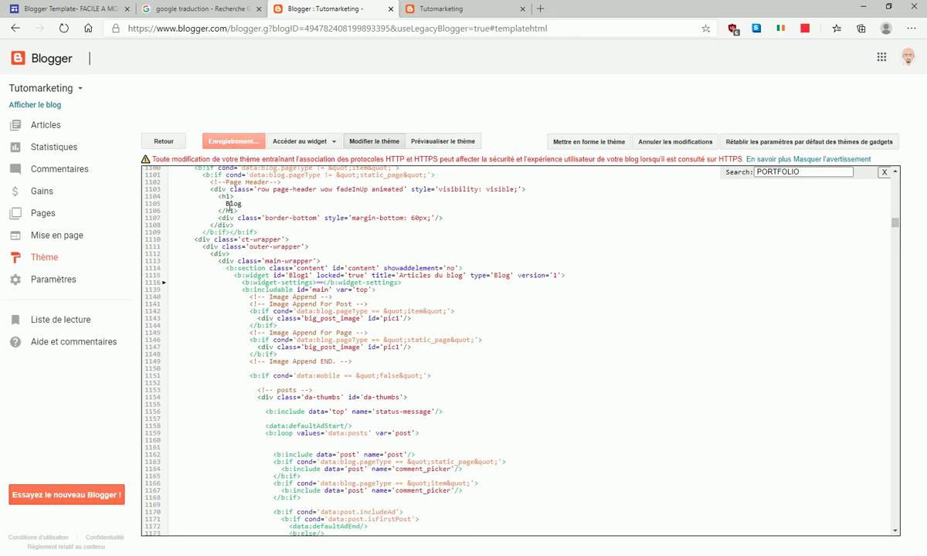
{"action": "left_click", "coordinate": [435, 10]}
{"action": "left_click", "coordinate": [64, 28]}
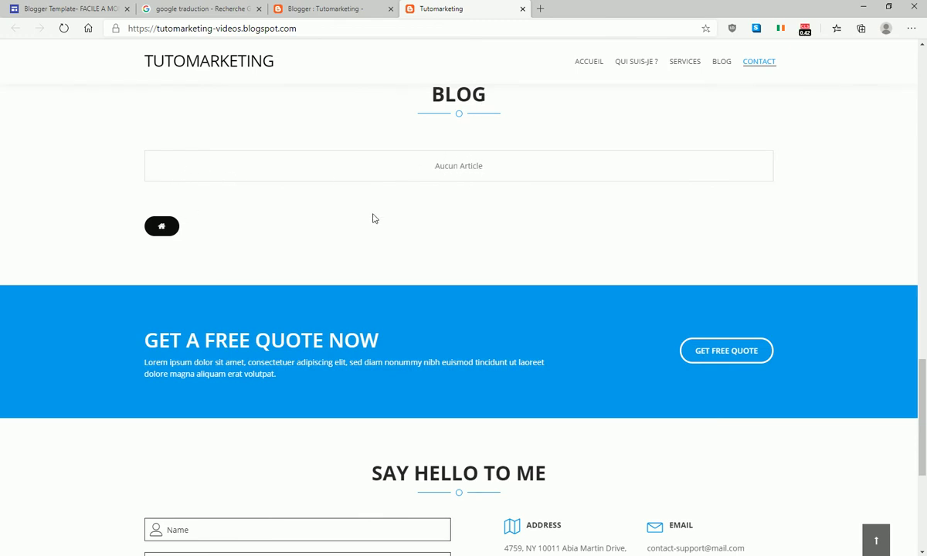
Create a new blog article with the title "GOOGLE SITE"
{"action": "left_click", "coordinate": [318, 10]}
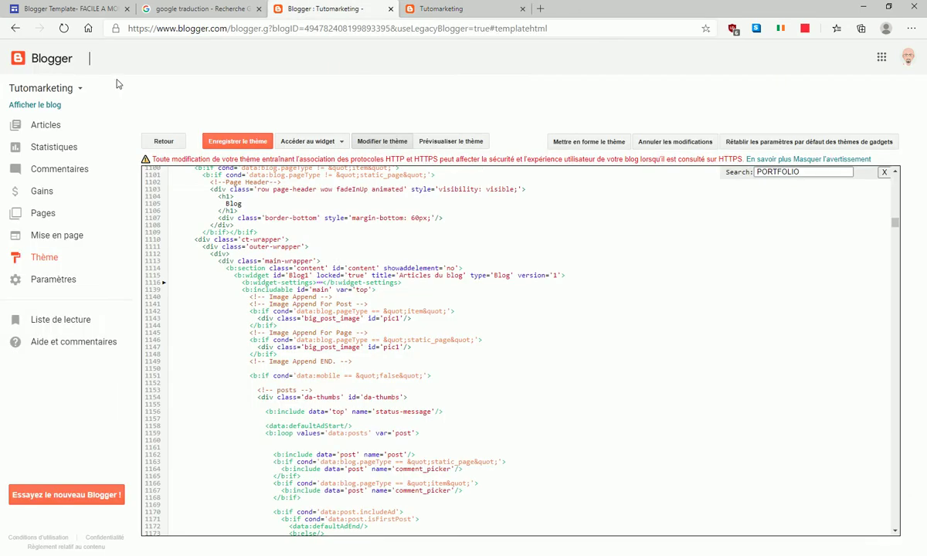
{"action": "left_click", "coordinate": [48, 126]}
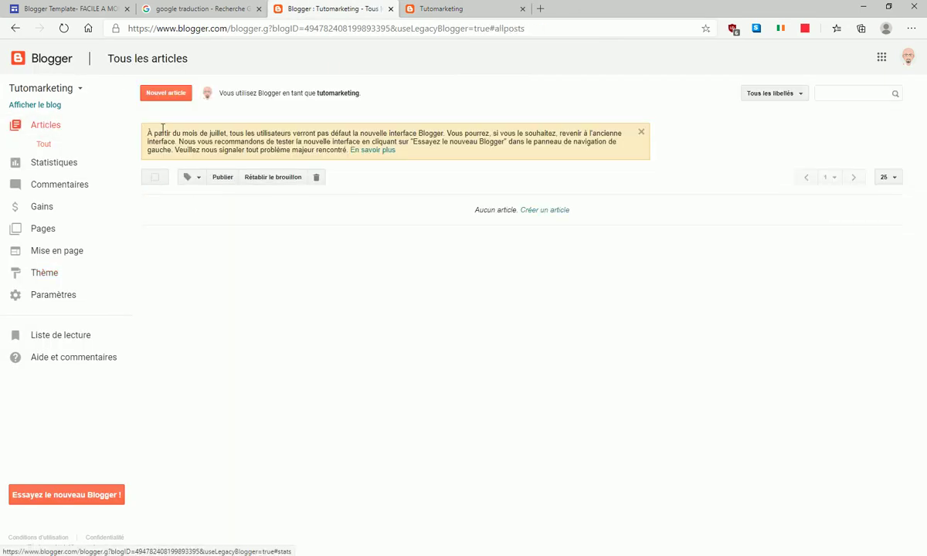
{"action": "left_click", "coordinate": [165, 94]}
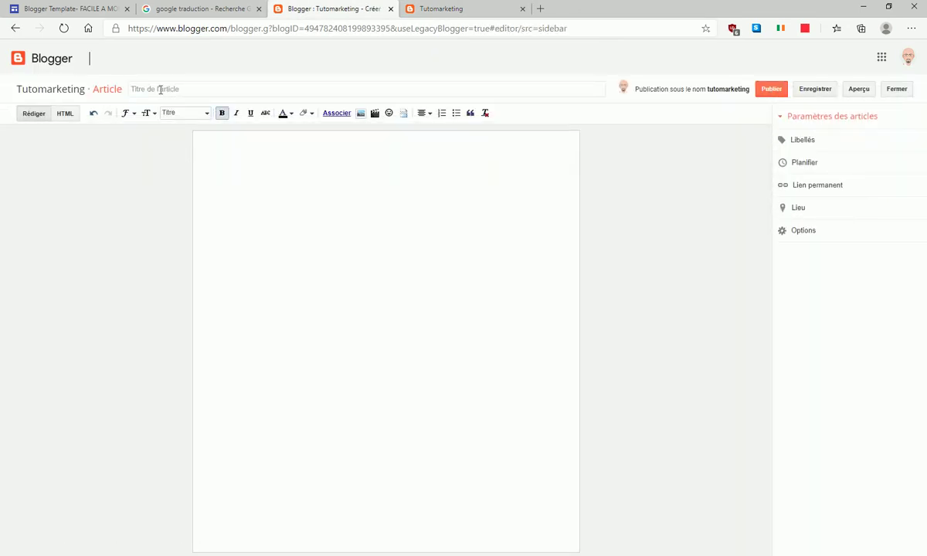
{"action": "left_click", "coordinate": [161, 90]}
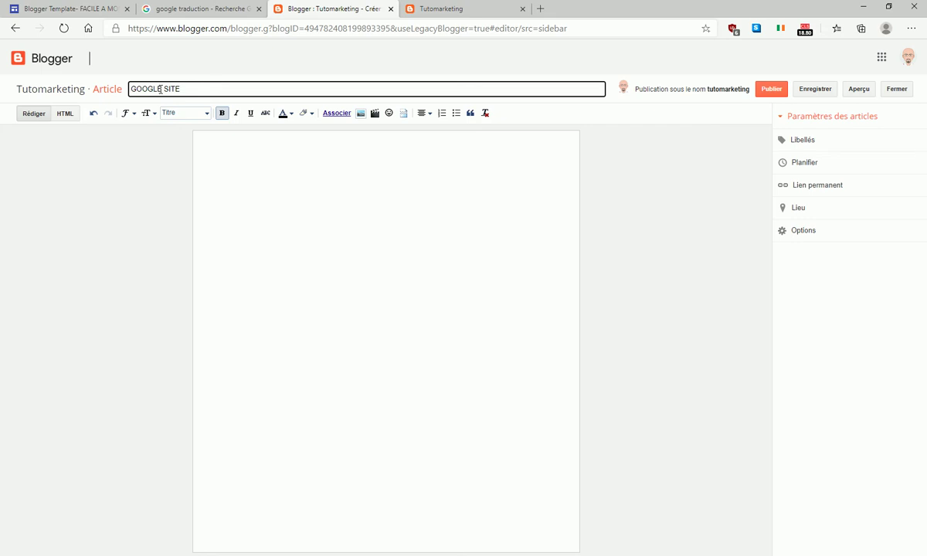
Insert the Facebook Marketing word-cloud image from this blog's images into the article and set it to Extra-large
{"action": "left_click", "coordinate": [240, 174]}
{"action": "left_click", "coordinate": [360, 113]}
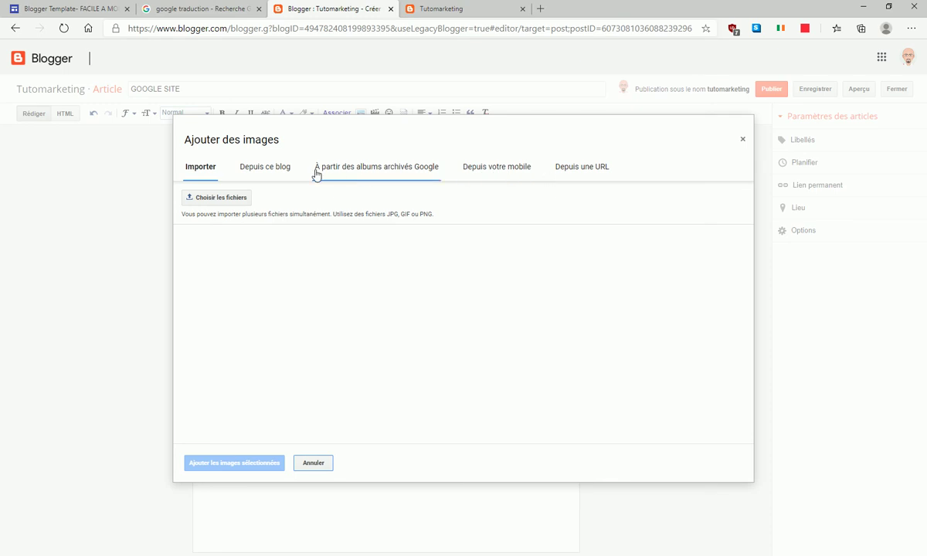
{"action": "left_click", "coordinate": [268, 171]}
{"action": "left_click", "coordinate": [218, 244]}
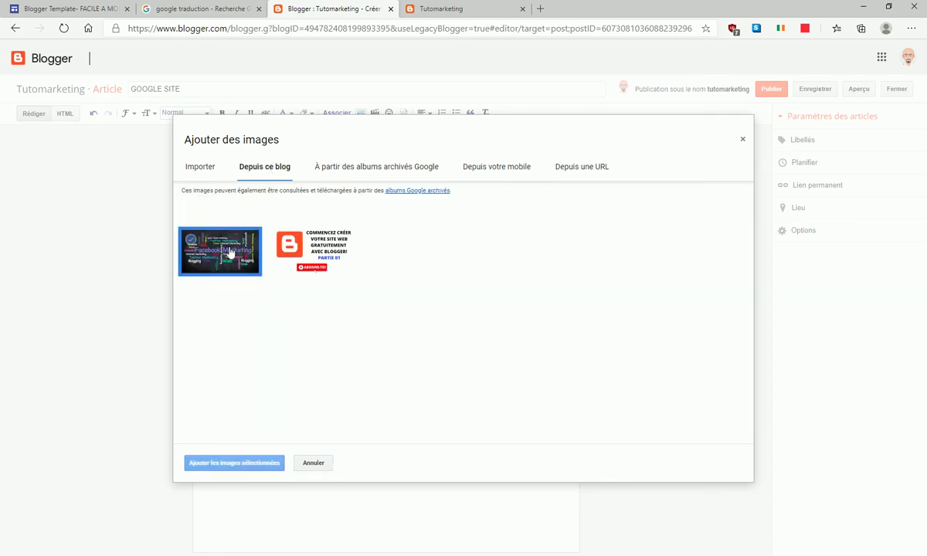
{"action": "left_click", "coordinate": [239, 463]}
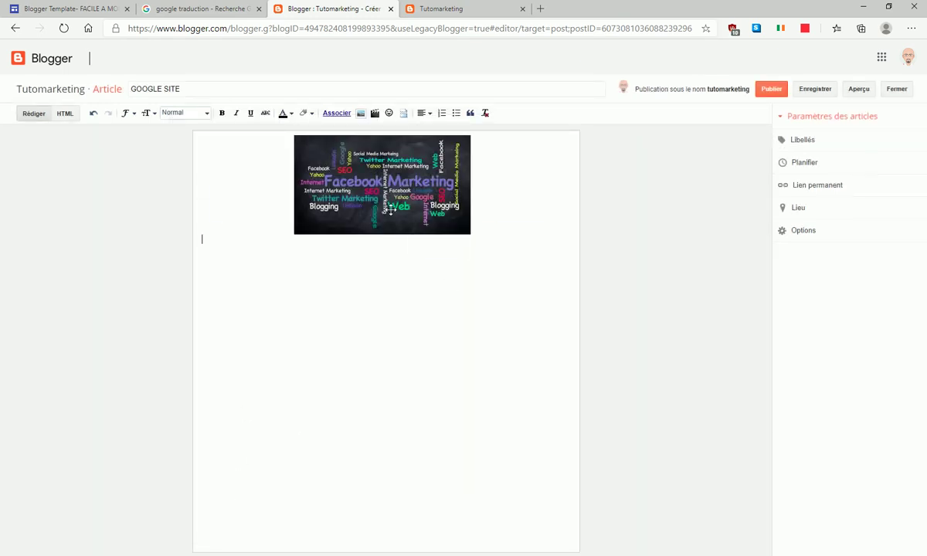
{"action": "left_click", "coordinate": [367, 199]}
{"action": "left_click", "coordinate": [379, 242]}
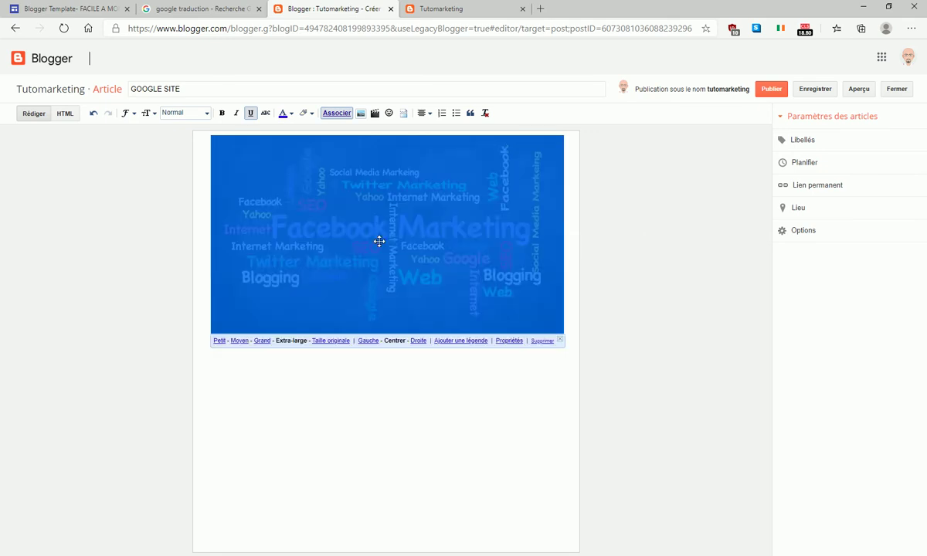
{"action": "left_click", "coordinate": [263, 364]}
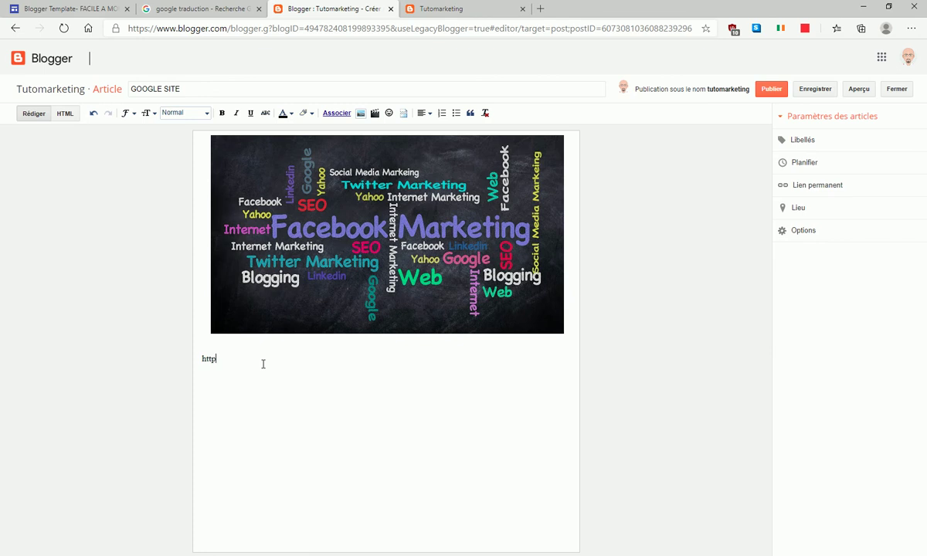
{"action": "type", "text": "https://.www"}
{"action": "type", "text": "w"}
{"action": "left_click_drag", "start_coordinate": [339, 359], "coordinate": [195, 364]}
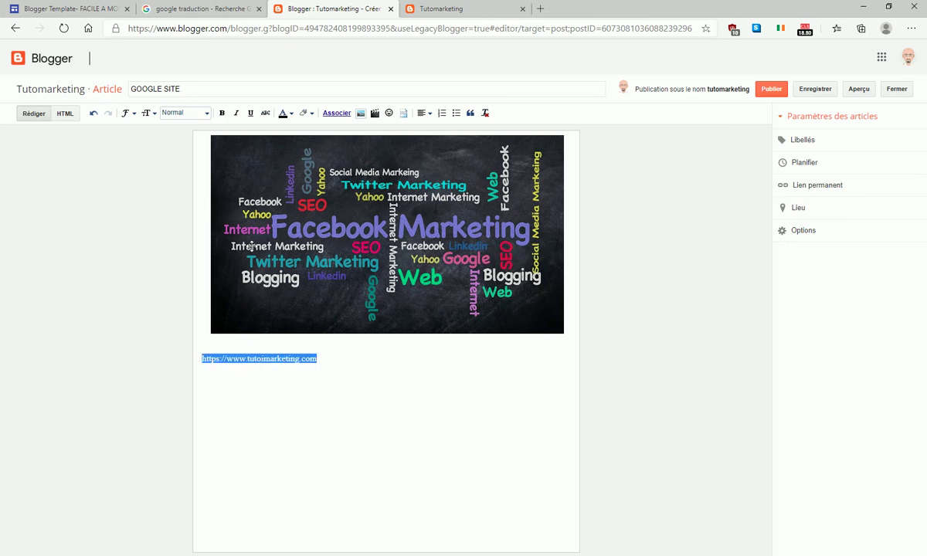
{"action": "left_click", "coordinate": [337, 114]}
{"action": "left_click", "coordinate": [281, 384]}
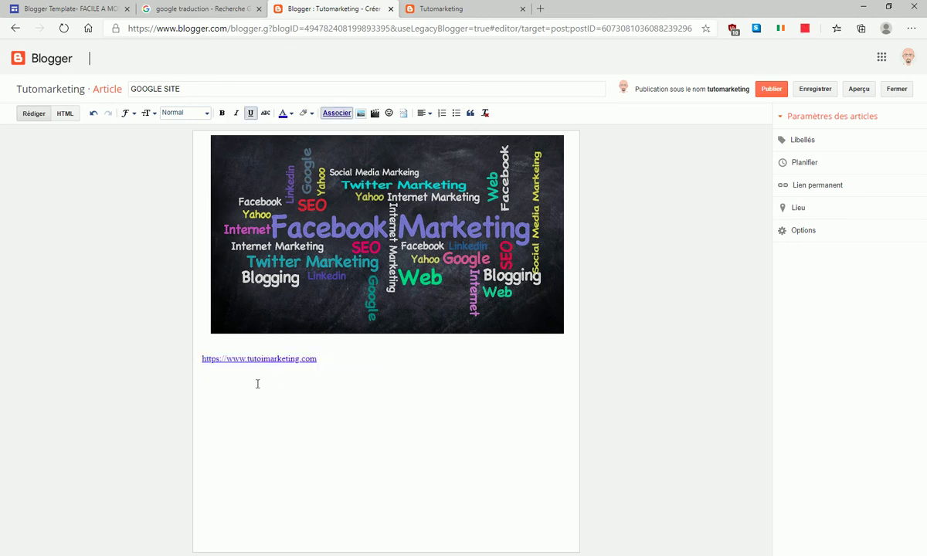
{"action": "left_click", "coordinate": [203, 361]}
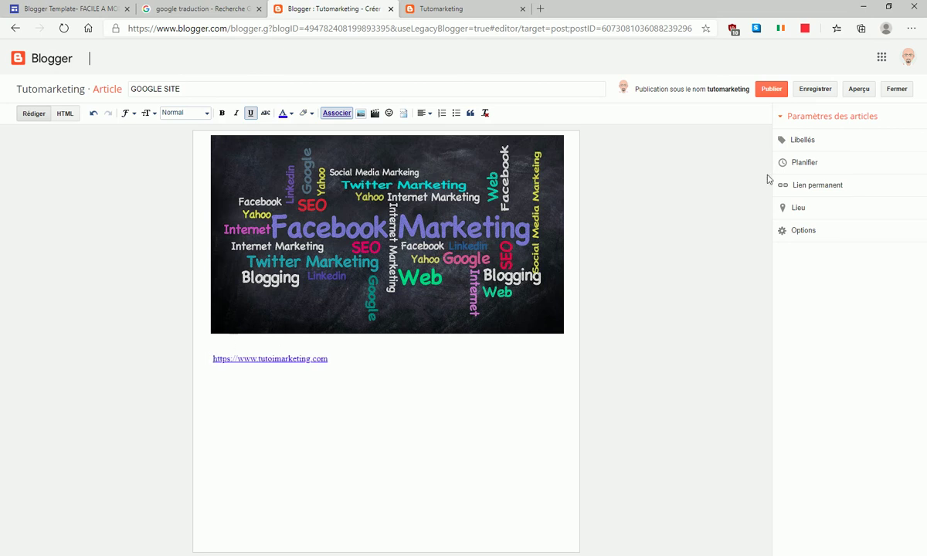
Publish the GOOGLE SITE article and view it from the Blog section of the reloaded site
{"action": "left_click", "coordinate": [772, 89]}
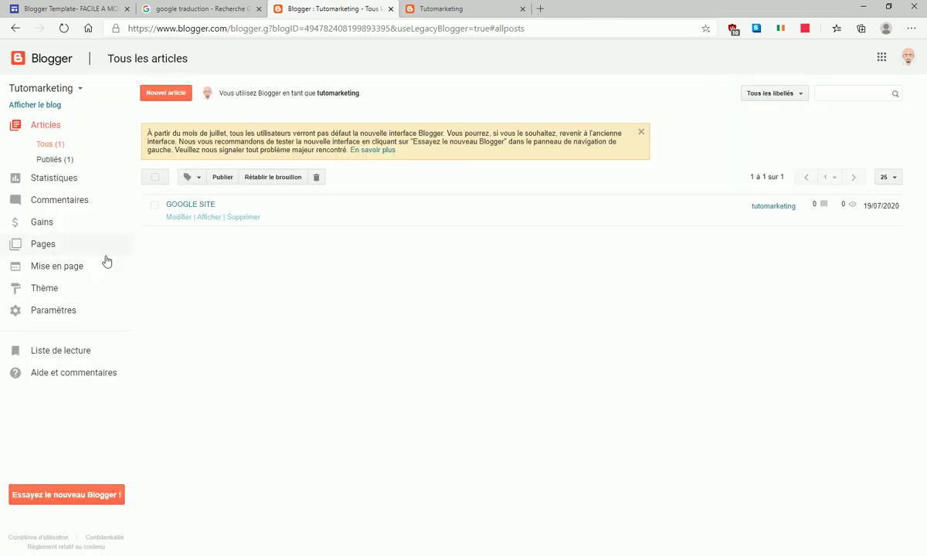
{"action": "left_click", "coordinate": [433, 8]}
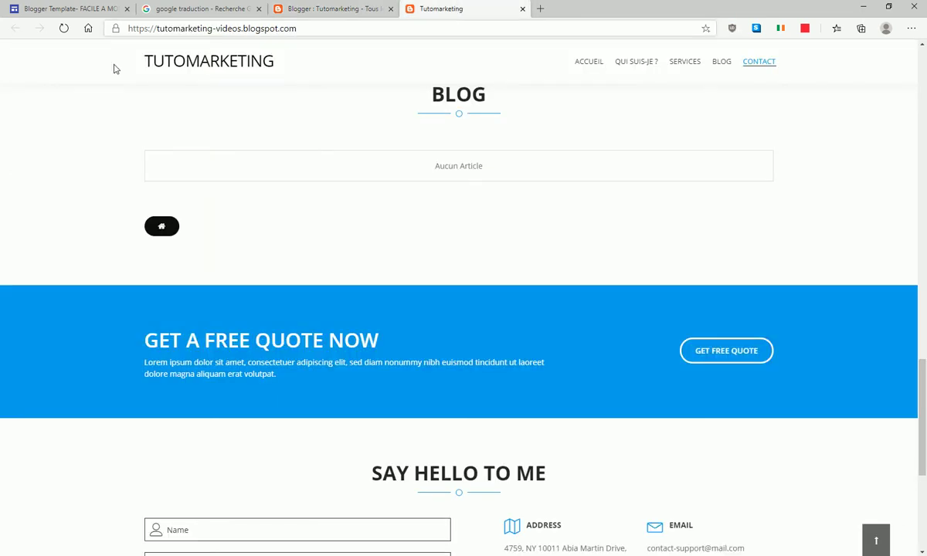
{"action": "left_click", "coordinate": [63, 28]}
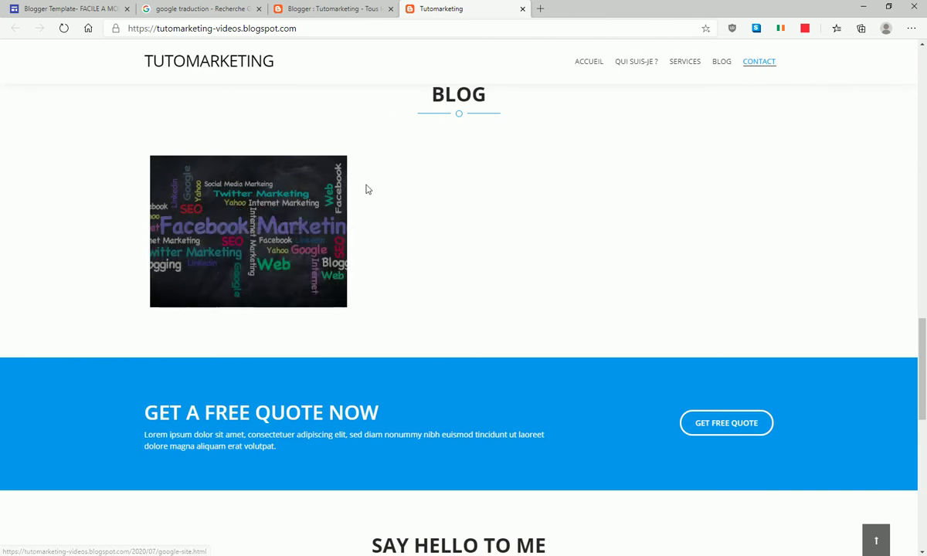
{"action": "left_click", "coordinate": [252, 221]}
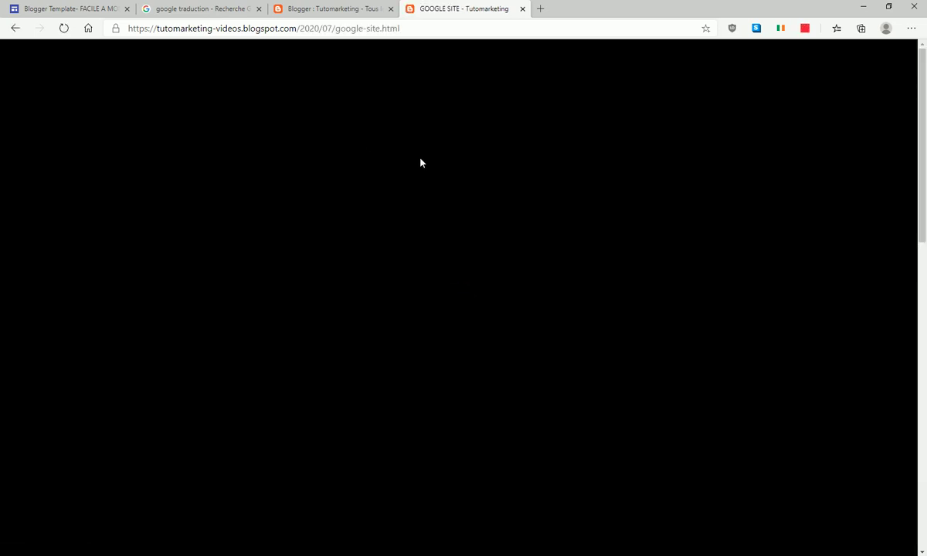
{"action": "scroll", "coordinate": [399, 298], "scroll_direction": "down", "scroll_amount": 2}
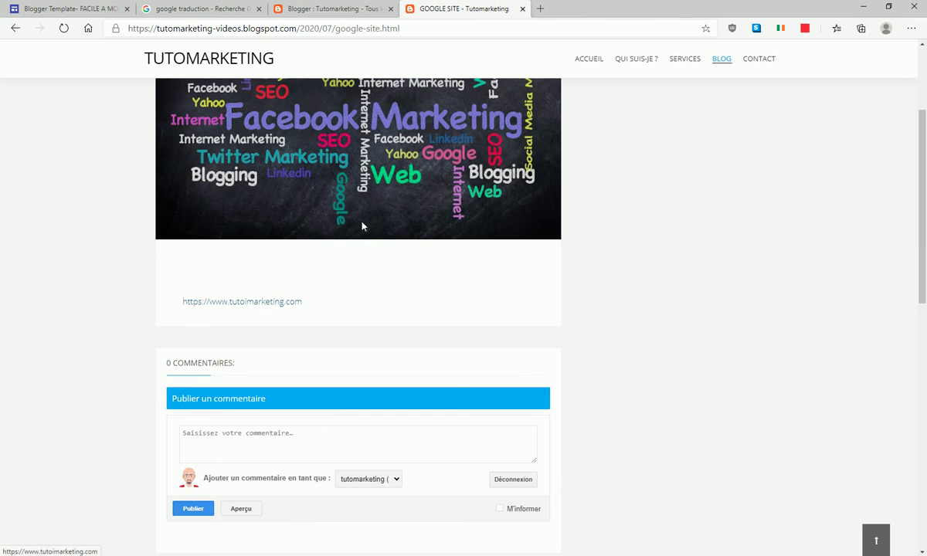
Start a second article and insert the "Commencez créer votre site web gratuitement avec Blogger! Partie 01" image from this blog's images
{"action": "left_click", "coordinate": [332, 8]}
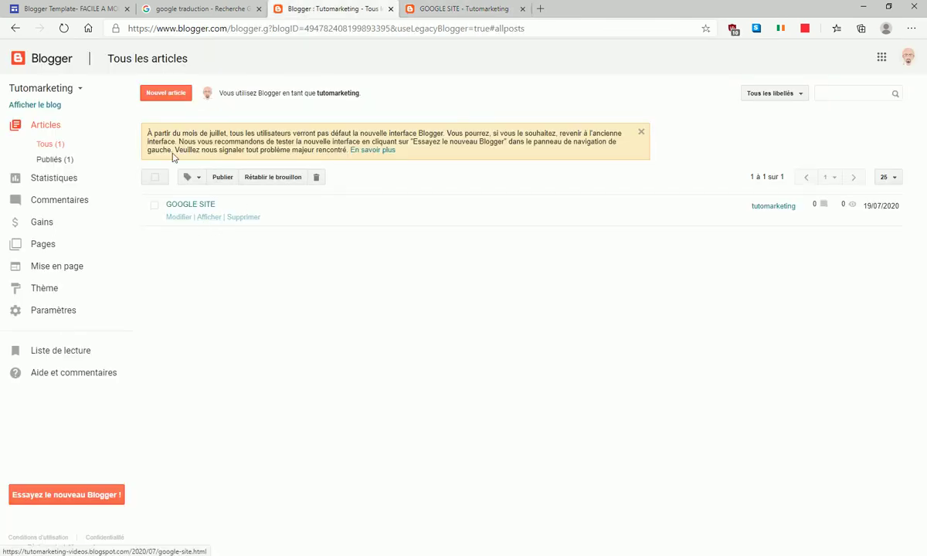
{"action": "left_click", "coordinate": [167, 93]}
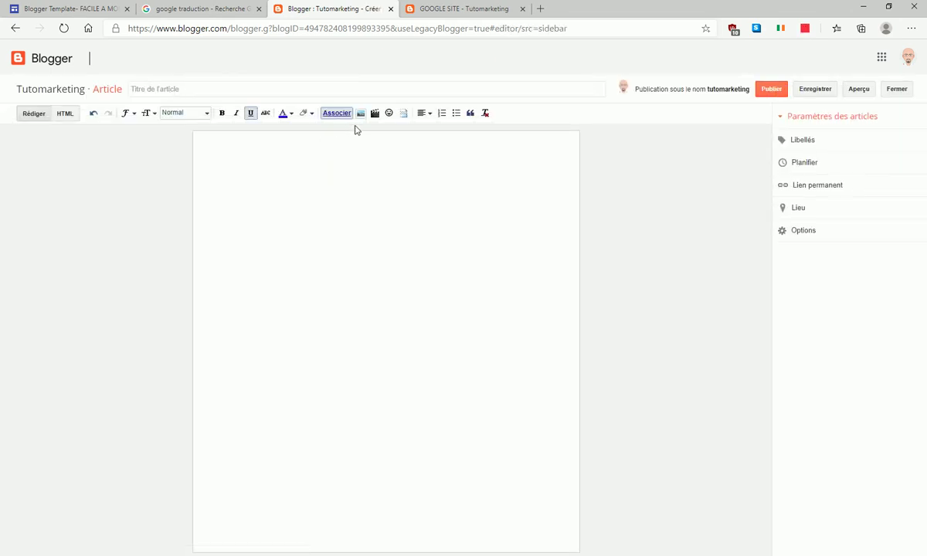
{"action": "left_click", "coordinate": [361, 114]}
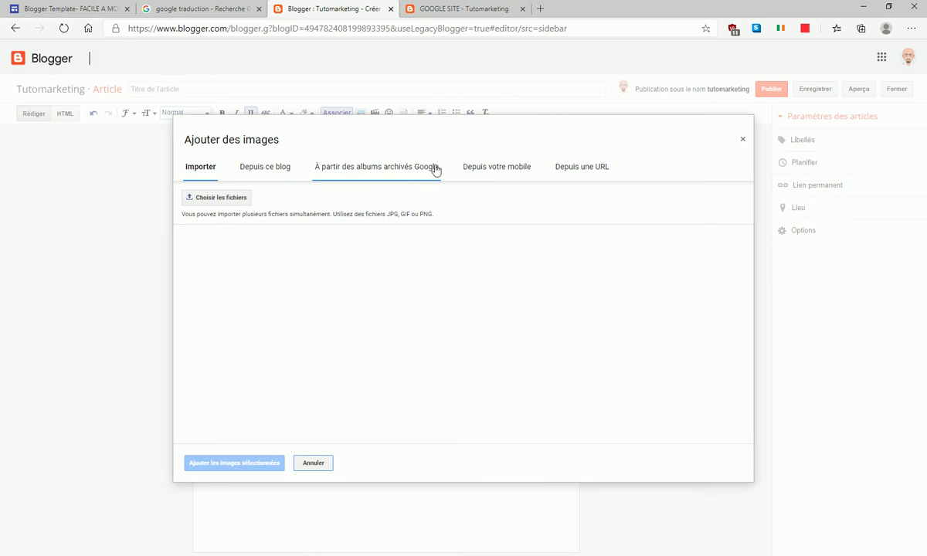
{"action": "left_click", "coordinate": [273, 169]}
{"action": "left_click", "coordinate": [322, 254]}
{"action": "left_click", "coordinate": [250, 463]}
Set the inserted Blogger image to Extra-large and place the cursor on the line below it
{"action": "left_click", "coordinate": [384, 220]}
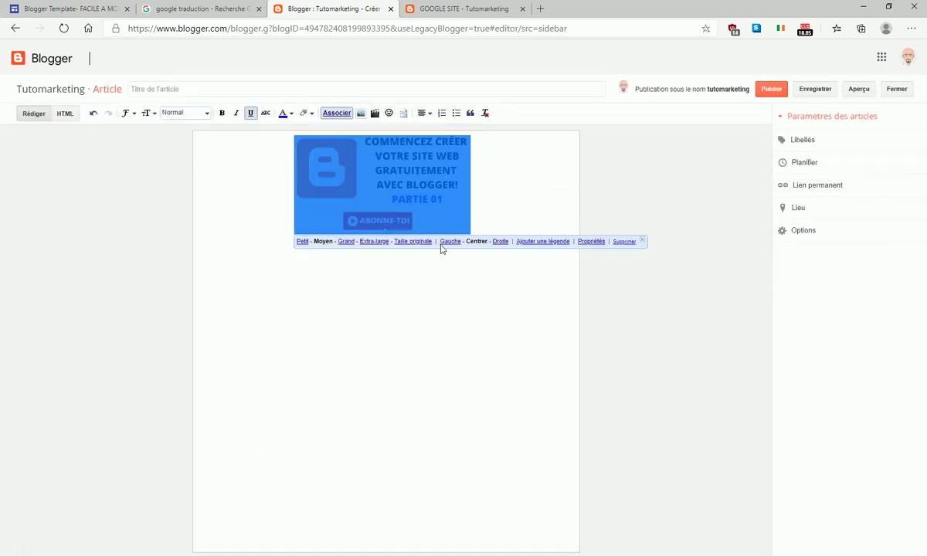
{"action": "left_click", "coordinate": [378, 241]}
{"action": "left_click", "coordinate": [354, 368]}
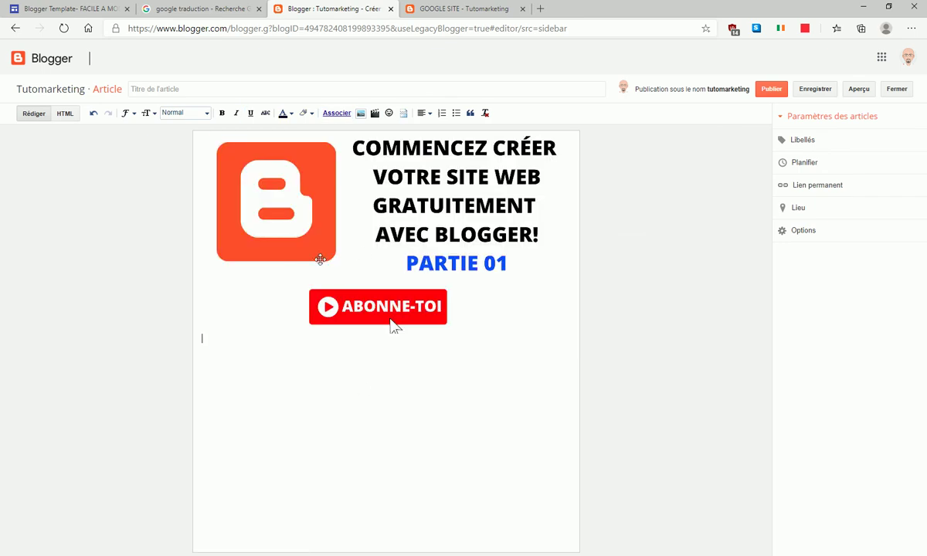
Write the text "Video Blogger" below the Blogger image and copy it
{"action": "type", "text": "Video Blogger"}
{"action": "left_click_drag", "start_coordinate": [267, 360], "coordinate": [204, 357]}
{"action": "key", "text": "ctrl+c"}
{"action": "right_click", "coordinate": [206, 357]}
{"action": "left_click", "coordinate": [260, 133]}
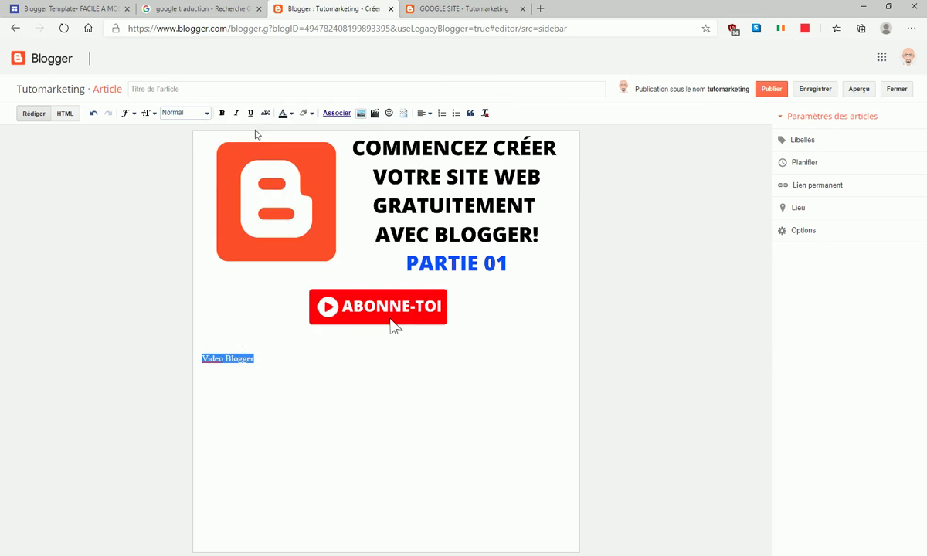
Title the article "Video Blogger" using the copied text and publish it
{"action": "left_click", "coordinate": [166, 89]}
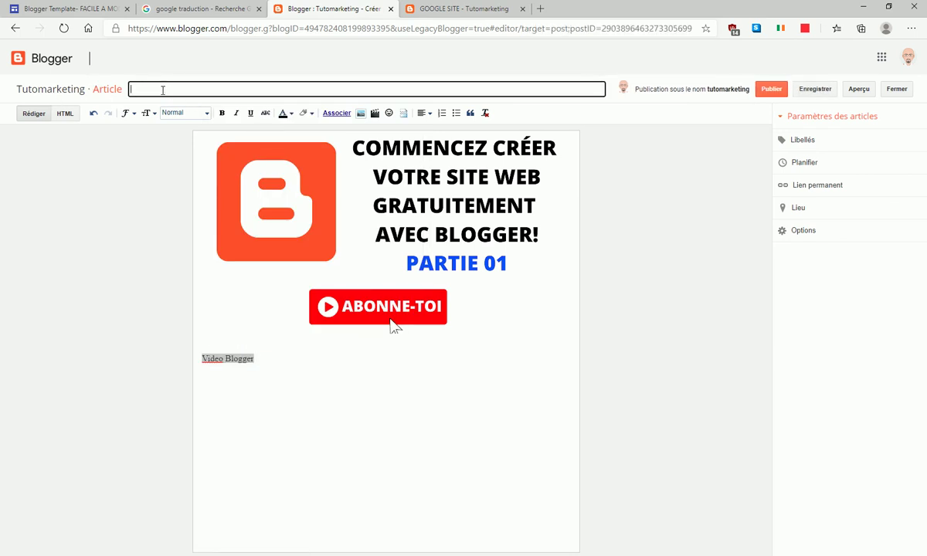
{"action": "right_click", "coordinate": [161, 90]}
{"action": "left_click", "coordinate": [188, 186]}
{"action": "left_click", "coordinate": [772, 90]}
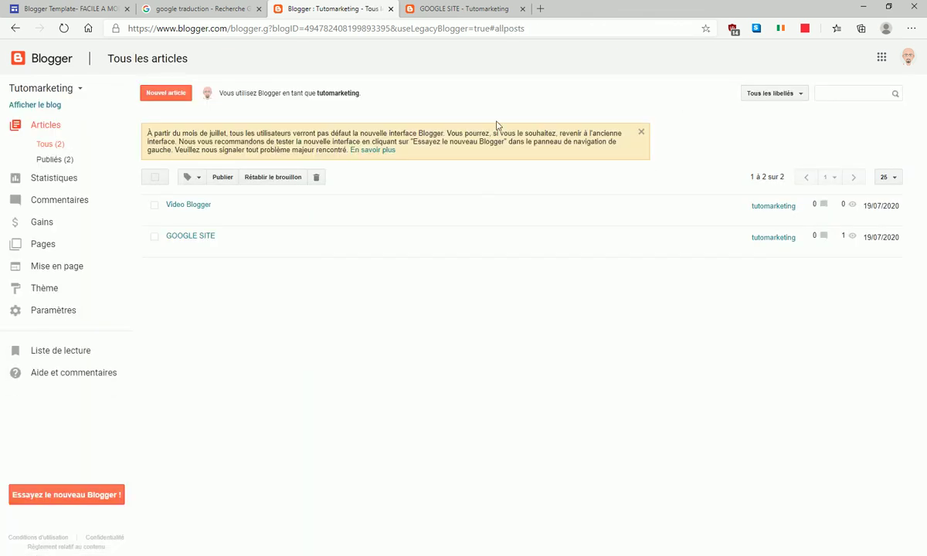
Open the home page of the published site and view the articles in its Blog section
{"action": "left_click", "coordinate": [458, 12]}
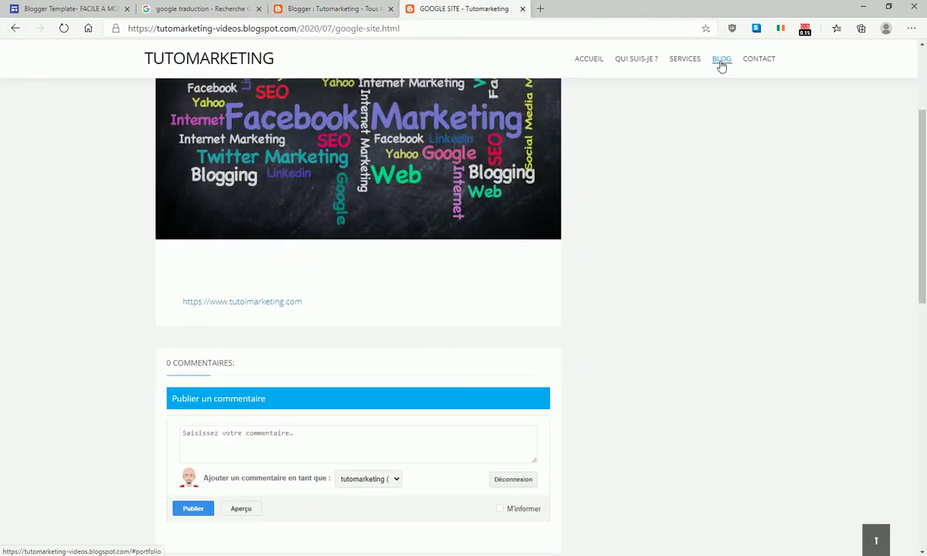
{"action": "left_click", "coordinate": [591, 64]}
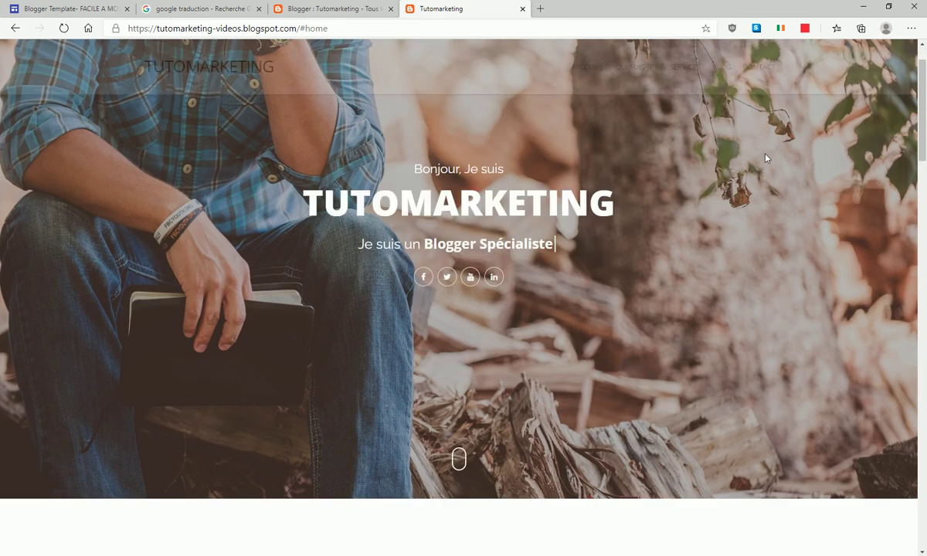
{"action": "scroll", "coordinate": [766, 158], "scroll_direction": "down", "scroll_amount": 3}
{"action": "left_click", "coordinate": [722, 63]}
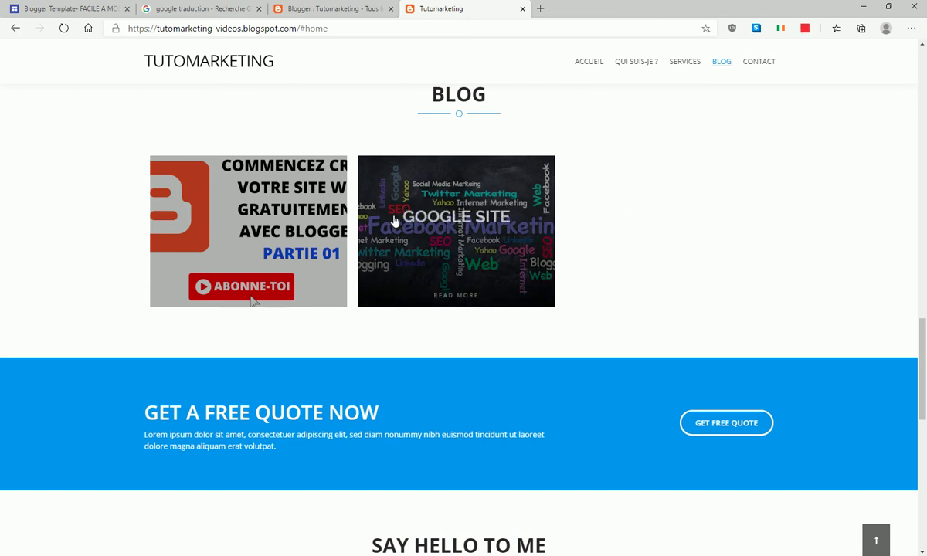
Review the list of all articles in the Blogger dashboard and return to the site's Blog section
{"action": "left_click", "coordinate": [334, 9]}
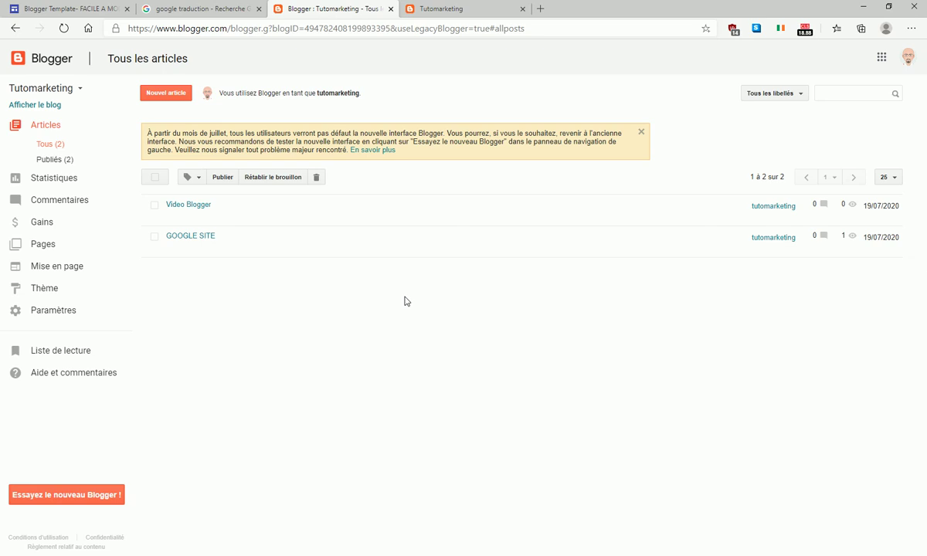
{"action": "mouse_move", "coordinate": [207, 191]}
{"action": "left_click", "coordinate": [445, 10]}
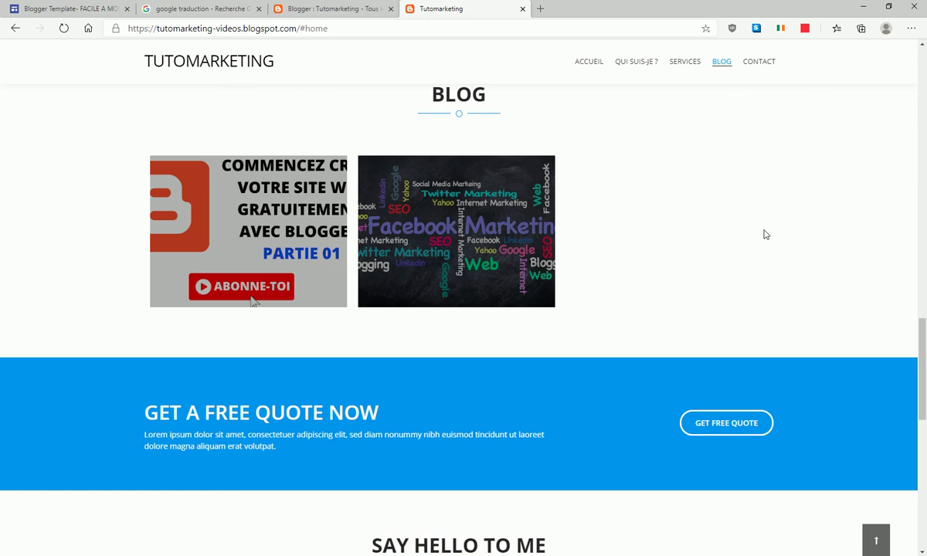
{"action": "left_click", "coordinate": [813, 555]}
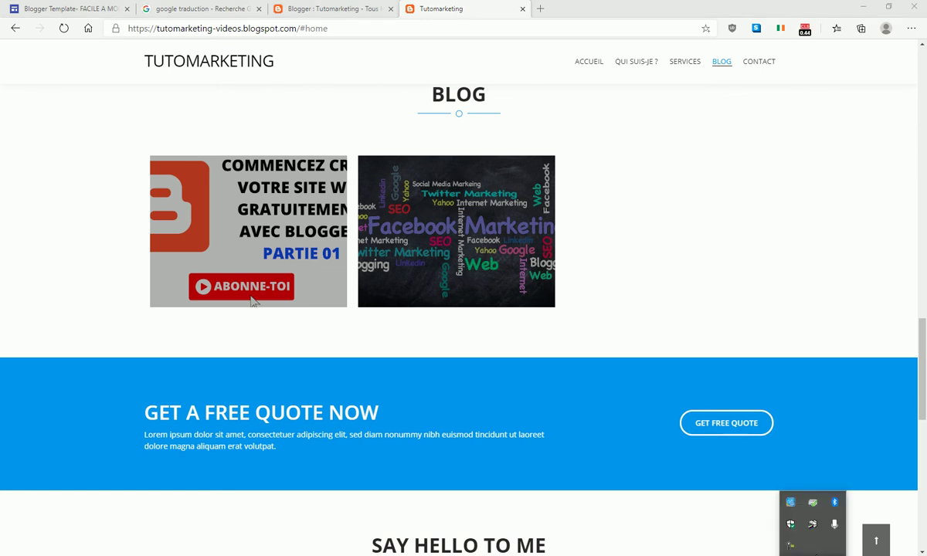
{"action": "right_click", "coordinate": [791, 546]}
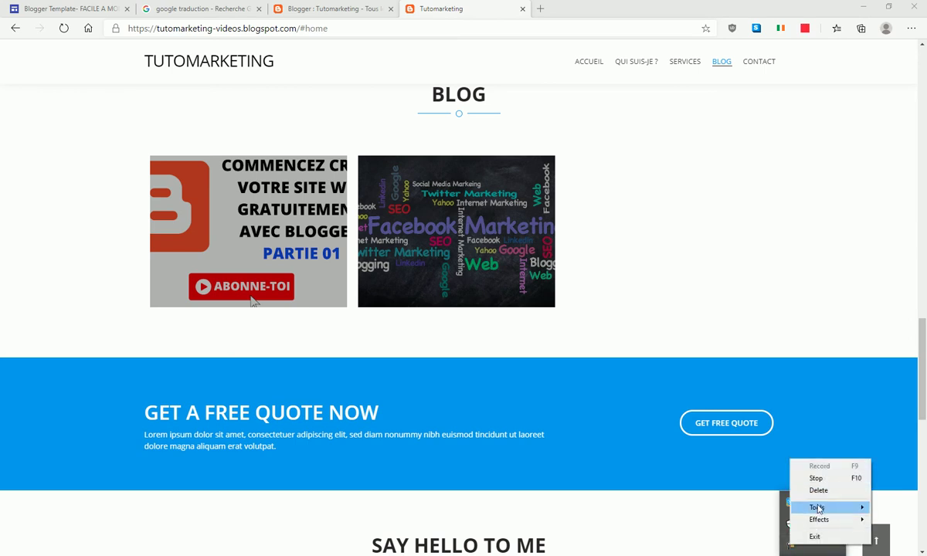